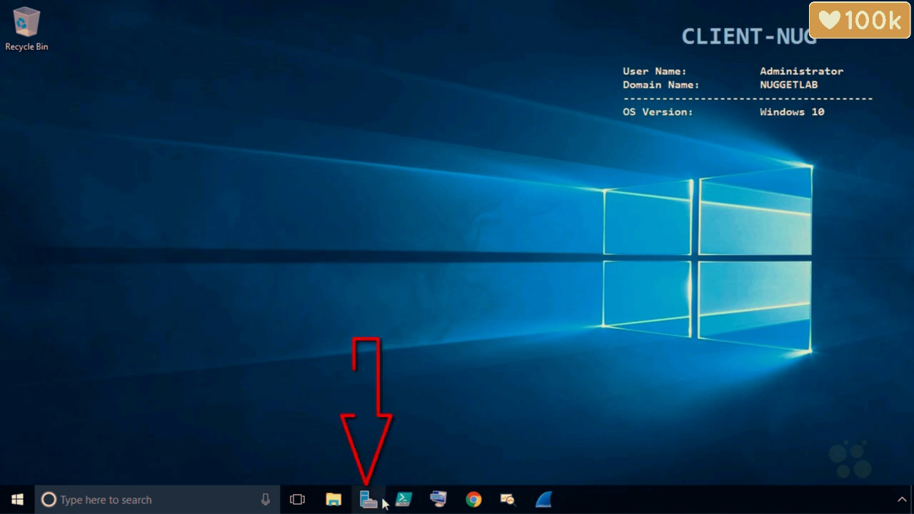
- Open the DFS Management console from Server Manager
click(367, 500)
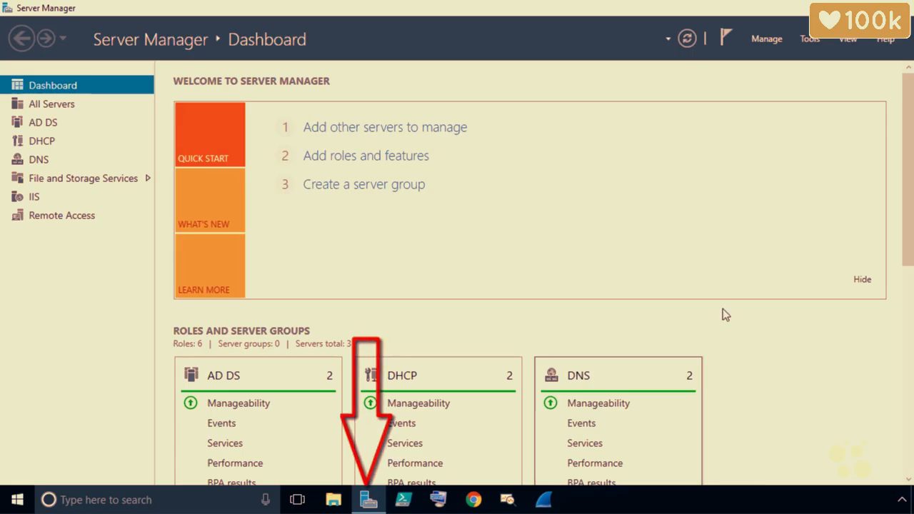
click(810, 41)
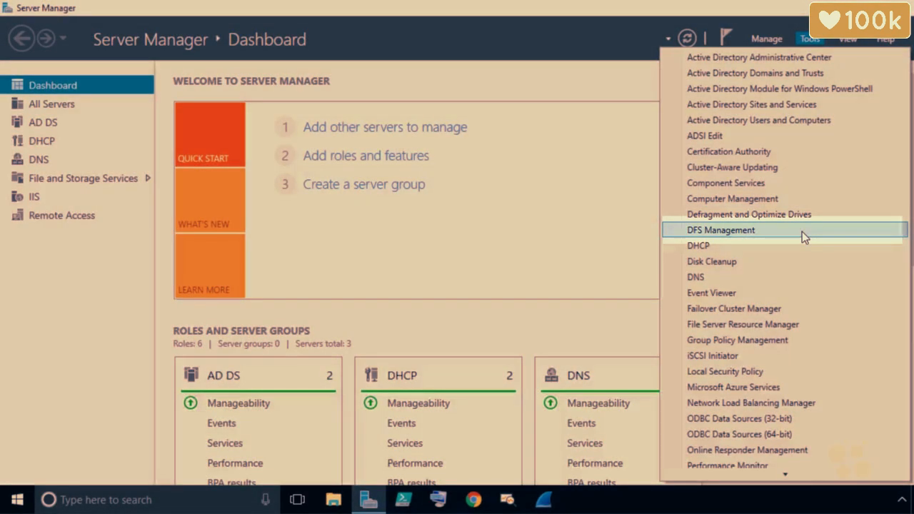
click(802, 231)
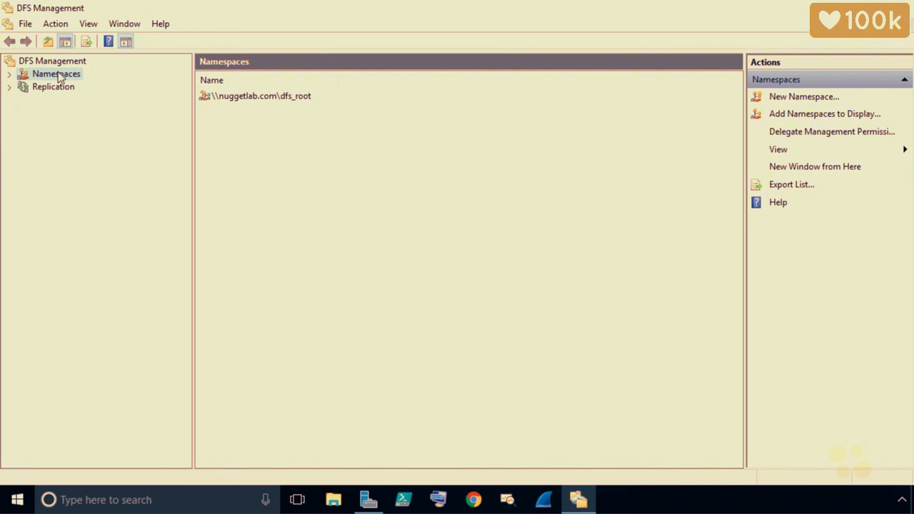
- Add the nuggetlab.com\dfs_root\dfs_folder replication group to the console display
click(41, 90)
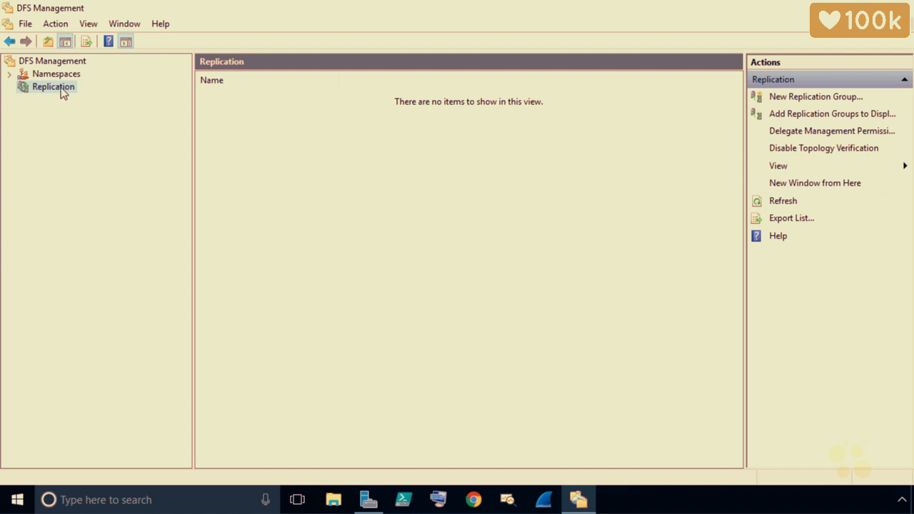
click(66, 63)
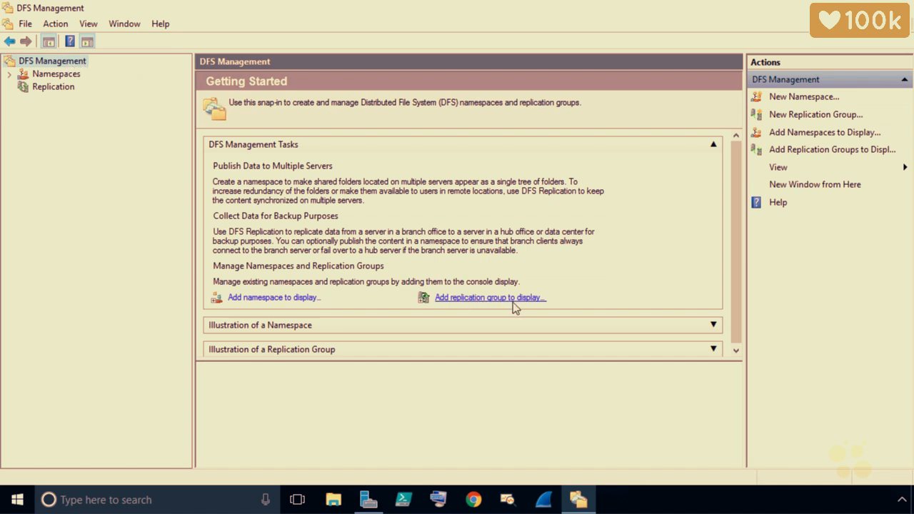
click(489, 298)
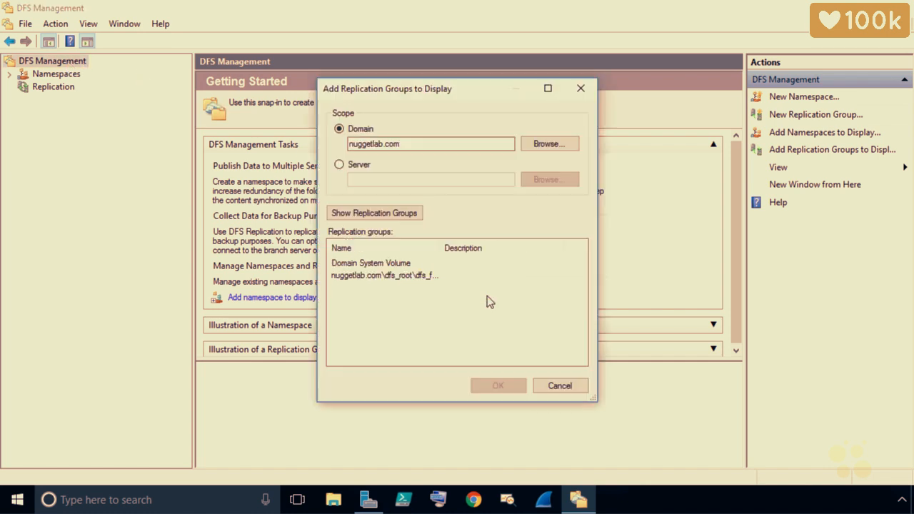
click(379, 279)
click(498, 388)
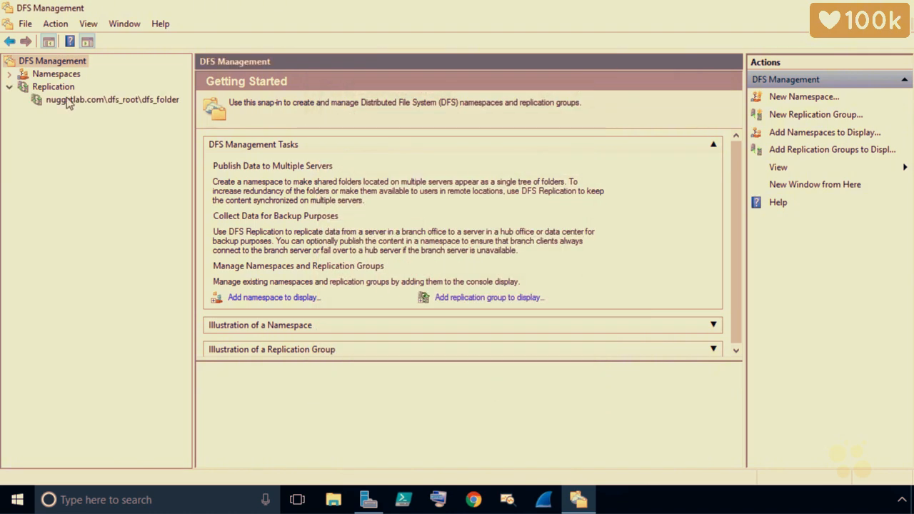
- In the dfs_folder replication group's schedule, set the bandwidth usage to 1 Mbps for all hours of every day
click(91, 104)
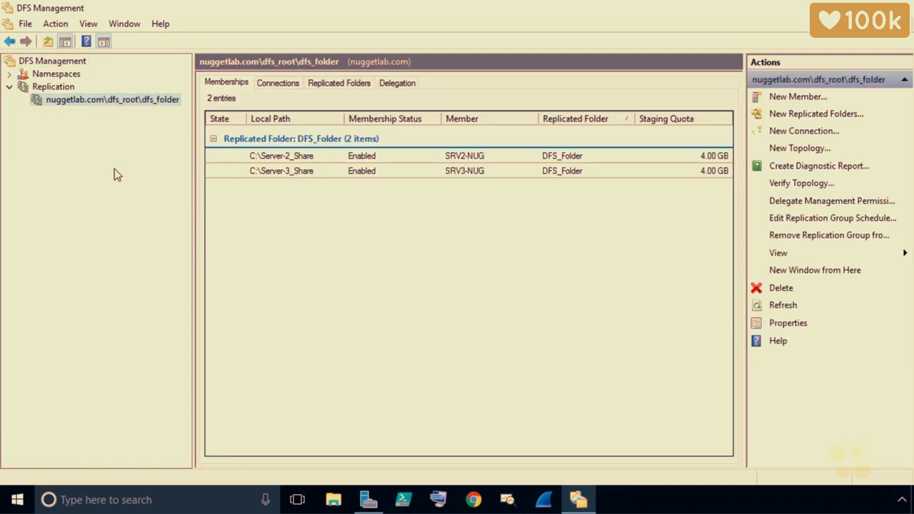
right_click(138, 105)
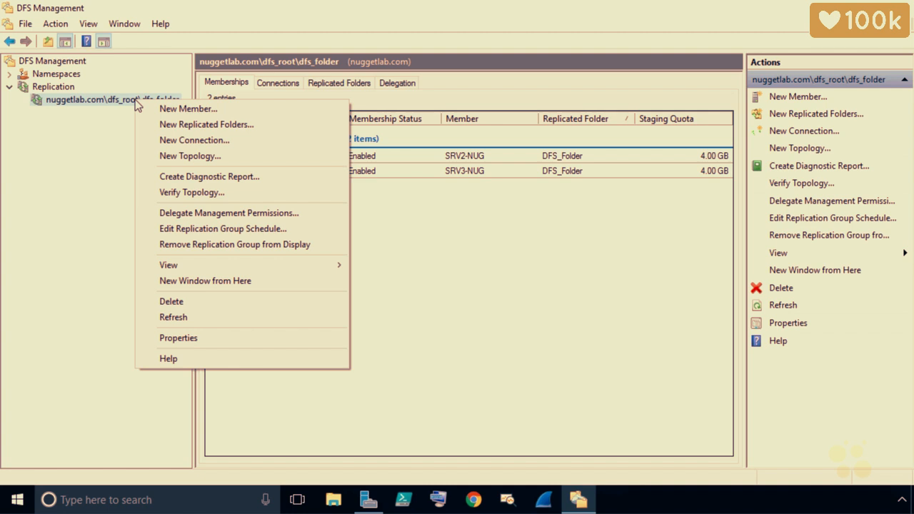
click(278, 338)
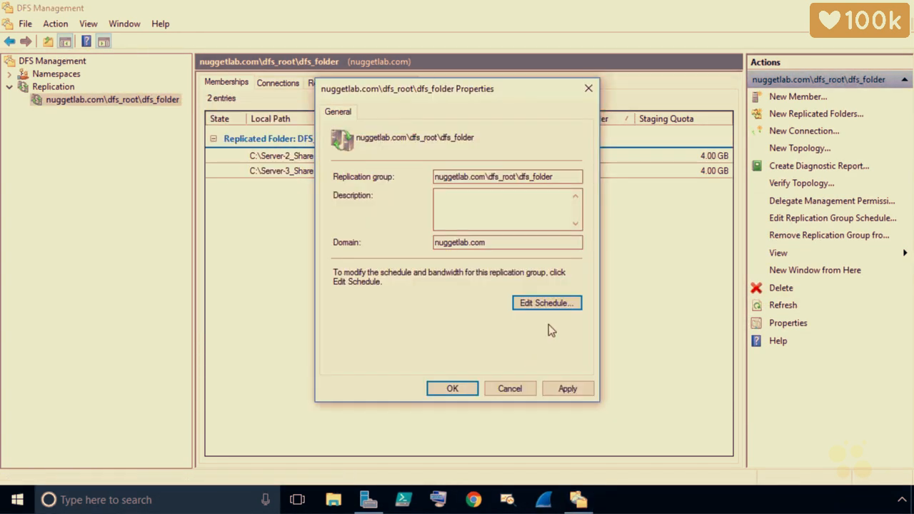
click(556, 303)
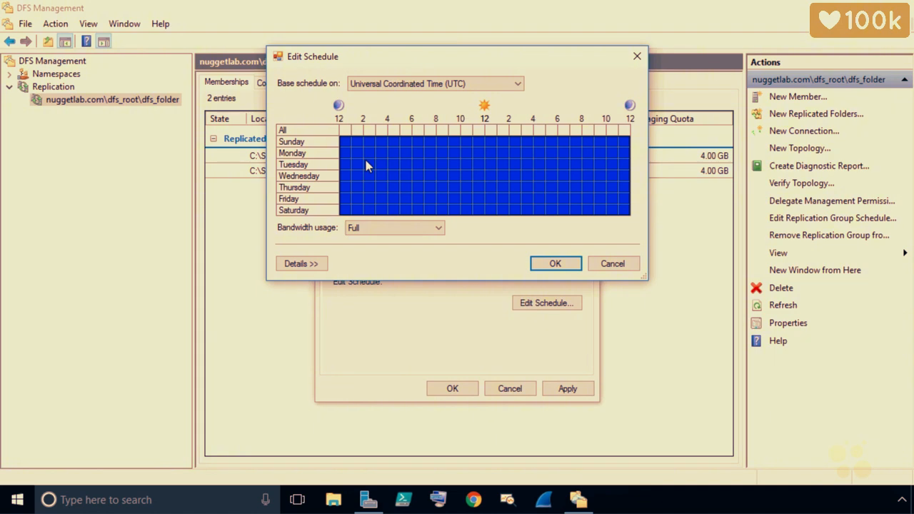
click(439, 227)
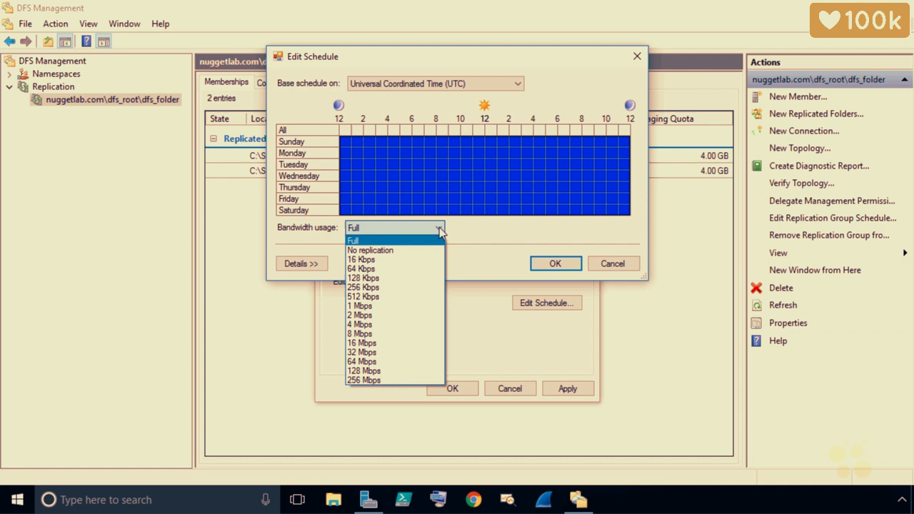
click(381, 305)
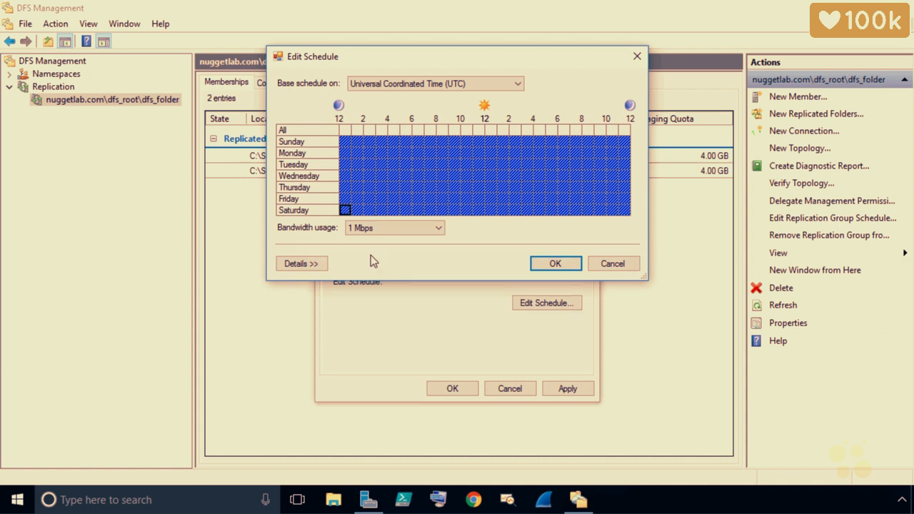
- Set the Saturday hours from 12 AM to 4 AM to No replication in the group schedule
drag(355, 215, 386, 214)
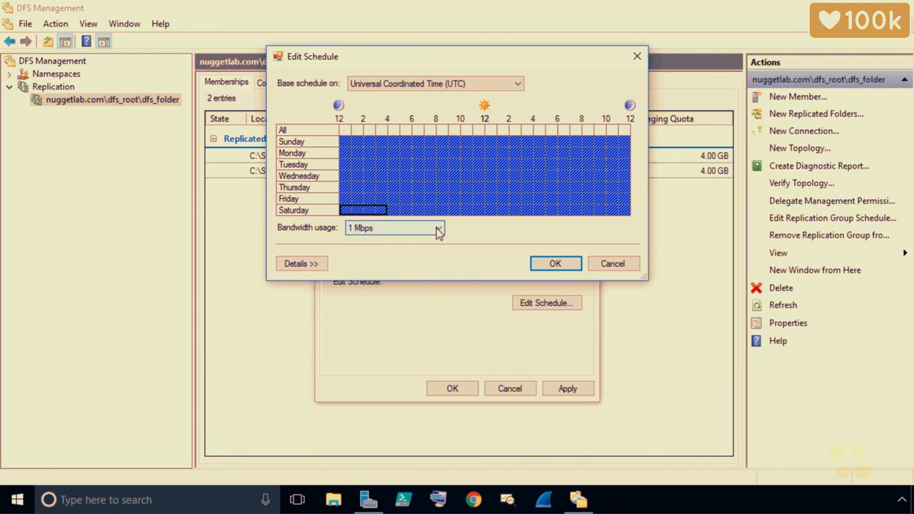
click(436, 228)
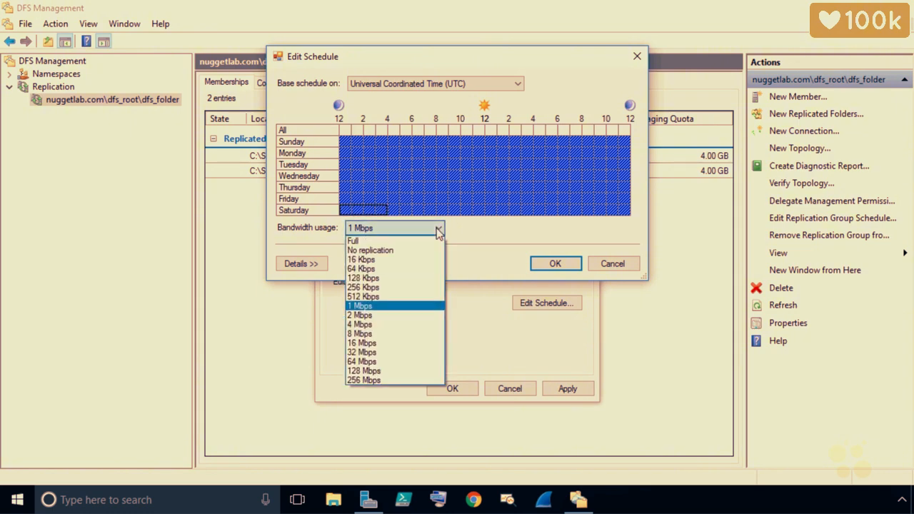
click(406, 251)
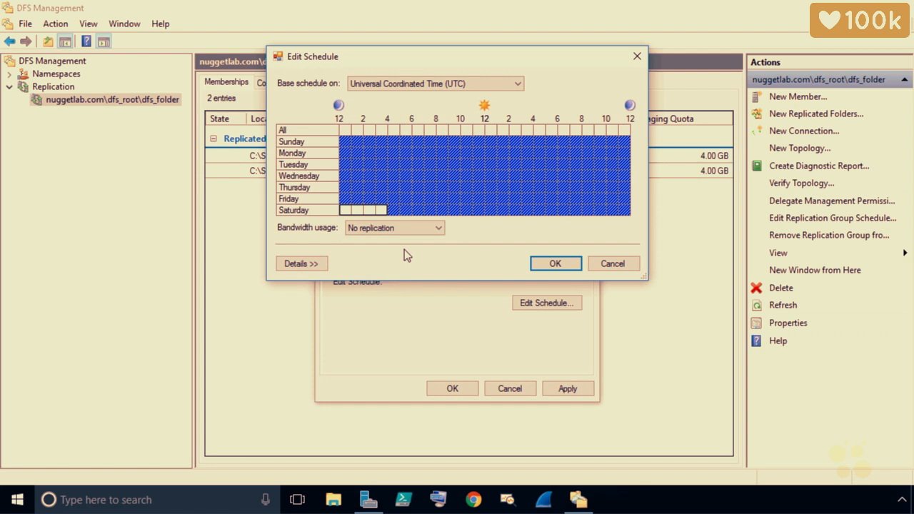
- Set Sunday from 8 PM to midnight to Full bandwidth and save the replication group's schedule and properties
click(585, 142)
drag(611, 148, 627, 148)
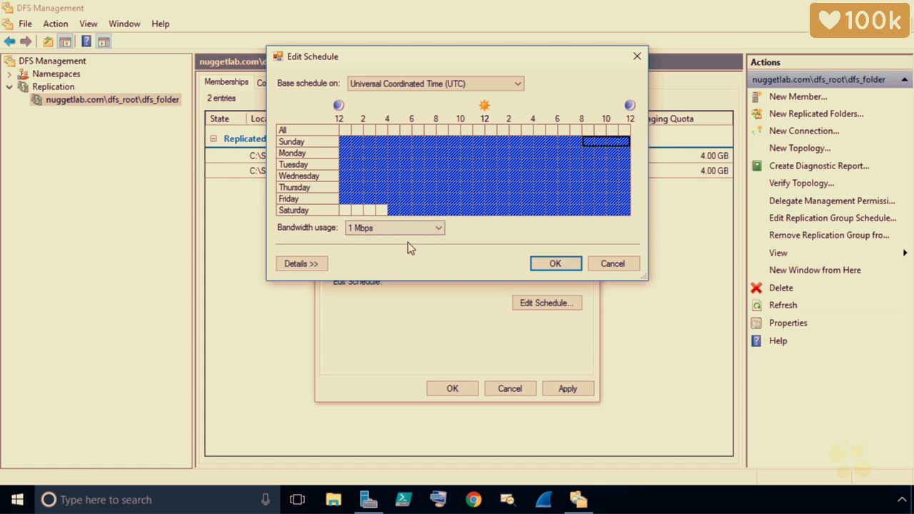
click(437, 227)
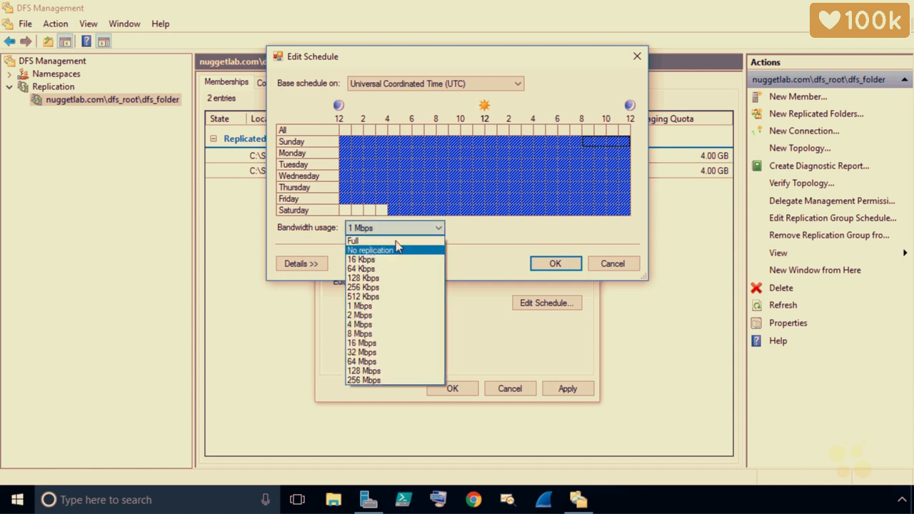
click(395, 241)
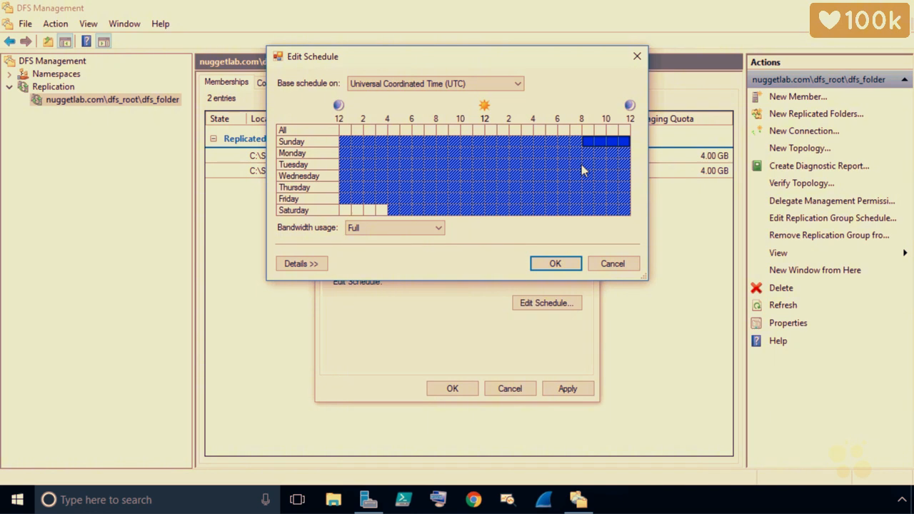
click(555, 264)
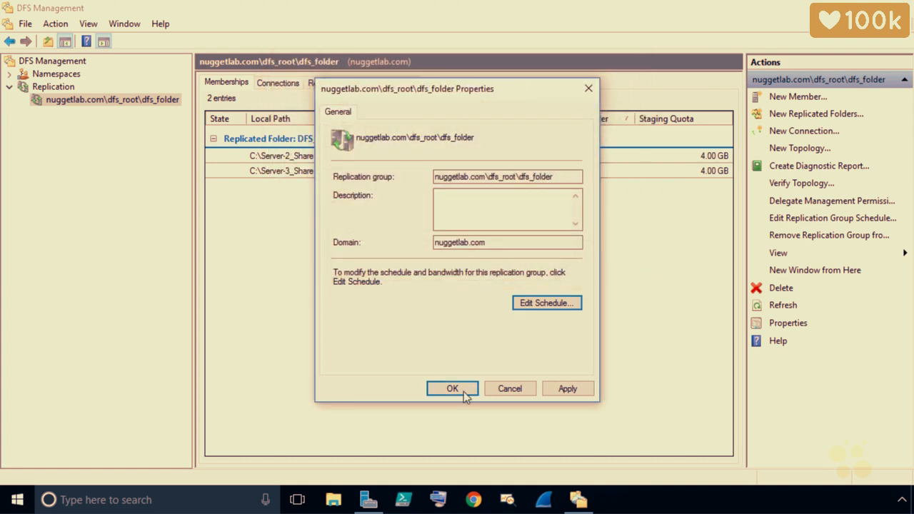
click(462, 393)
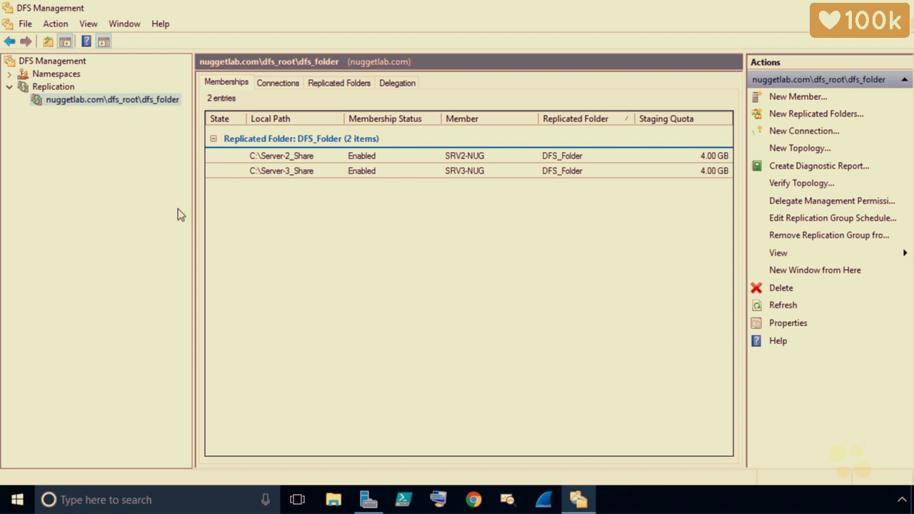
- Examine the replication group schedule applied to the SRV2-NUG to SRV3-NUG connection in its properties
click(293, 86)
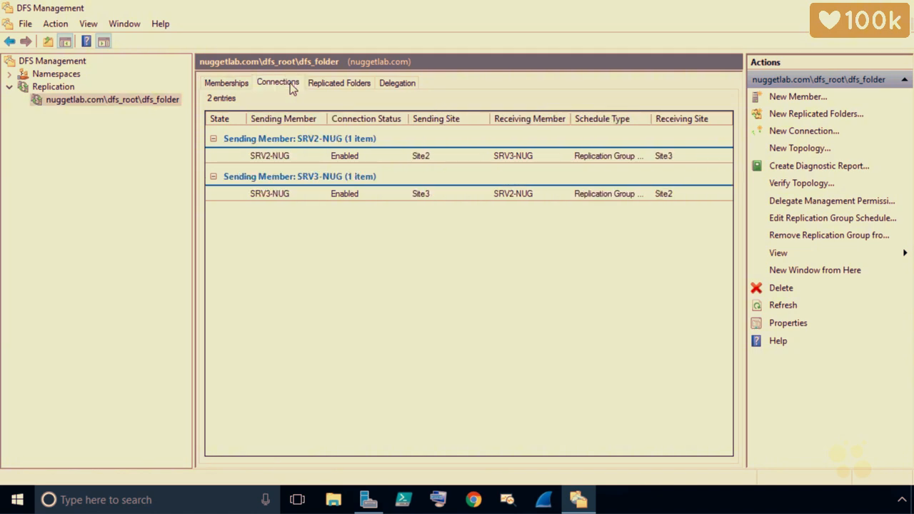
click(306, 157)
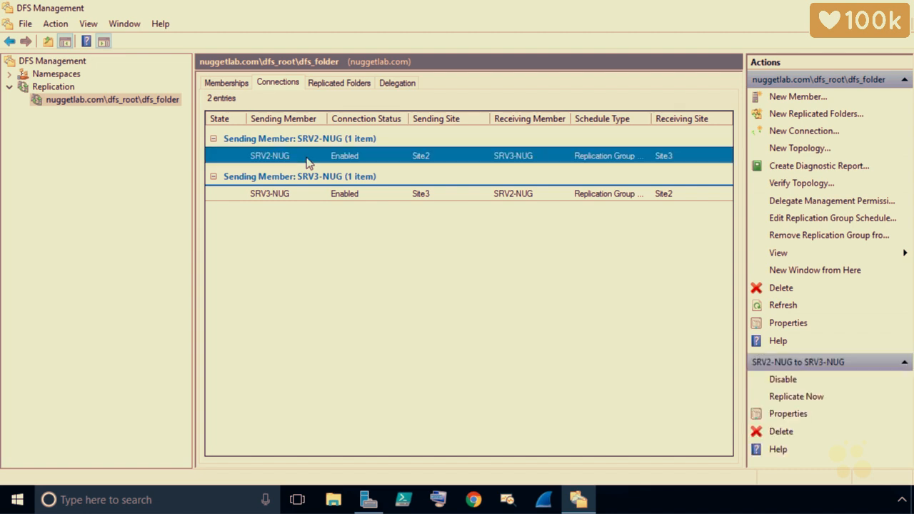
right_click(307, 161)
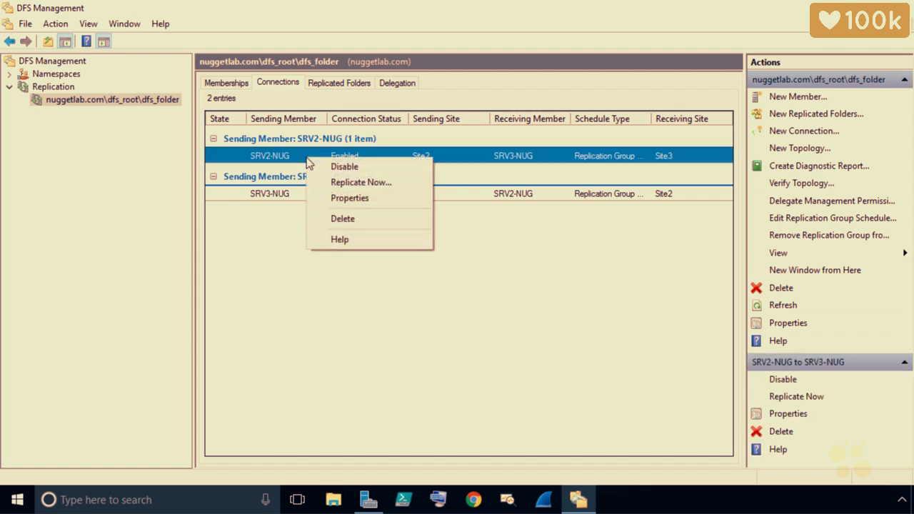
click(384, 201)
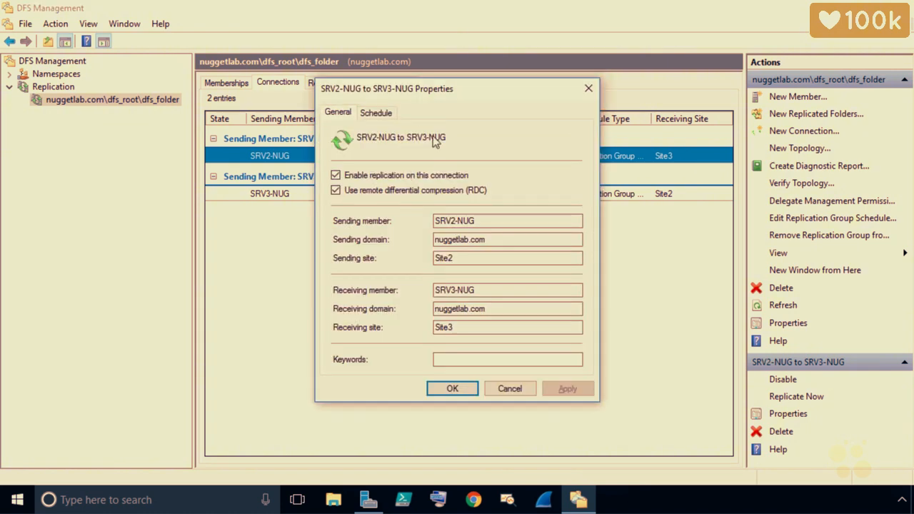
click(379, 116)
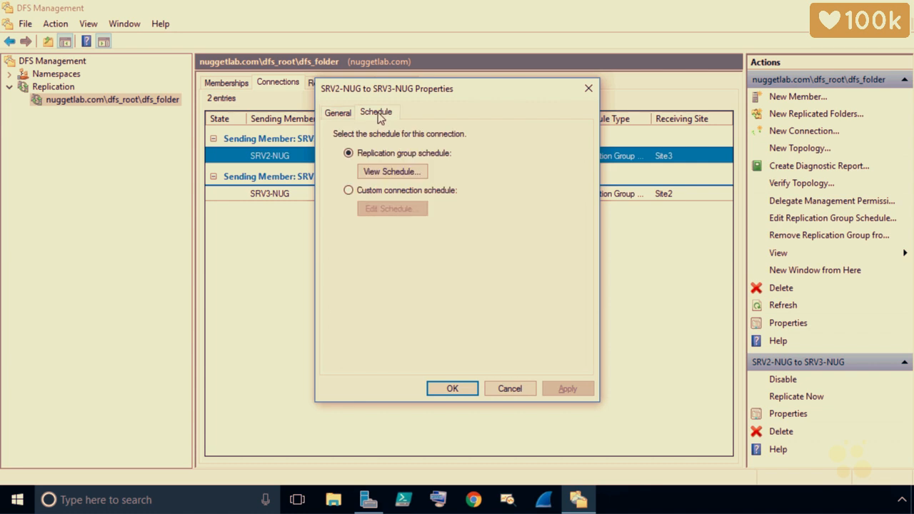
click(415, 172)
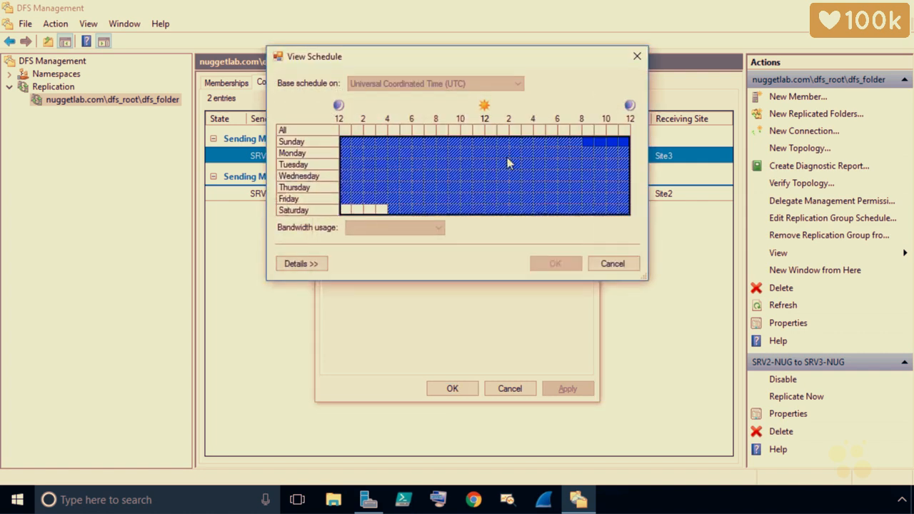
click(613, 264)
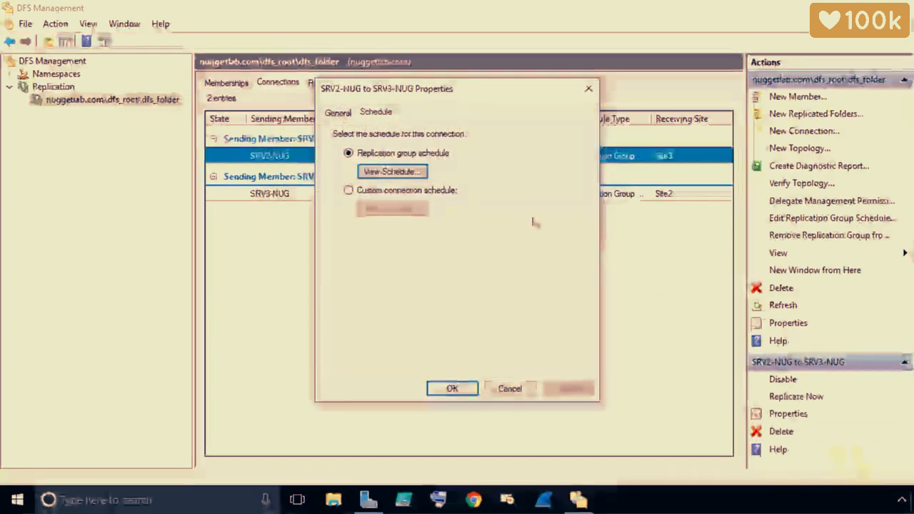
- Give the SRV2-NUG to SRV3-NUG connection a custom schedule with No replication on Sunday from 6 AM to 10 AM, and save it
click(349, 191)
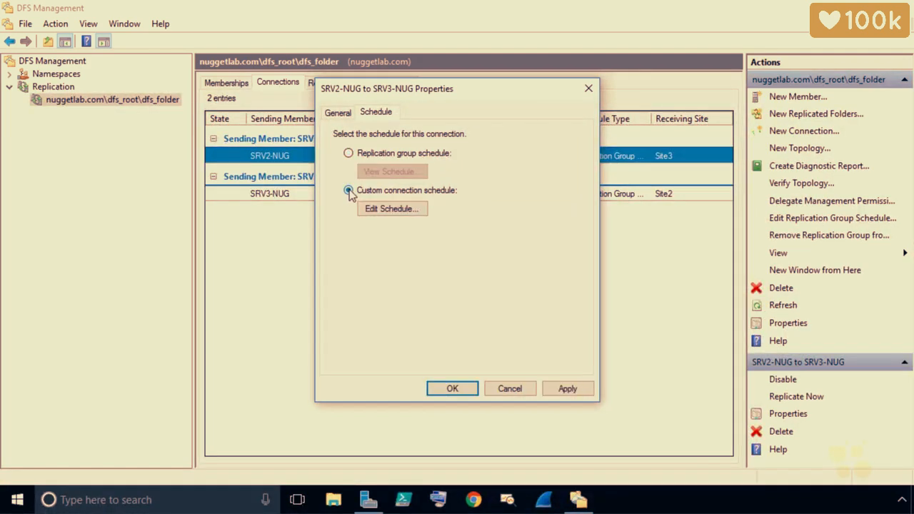
click(390, 209)
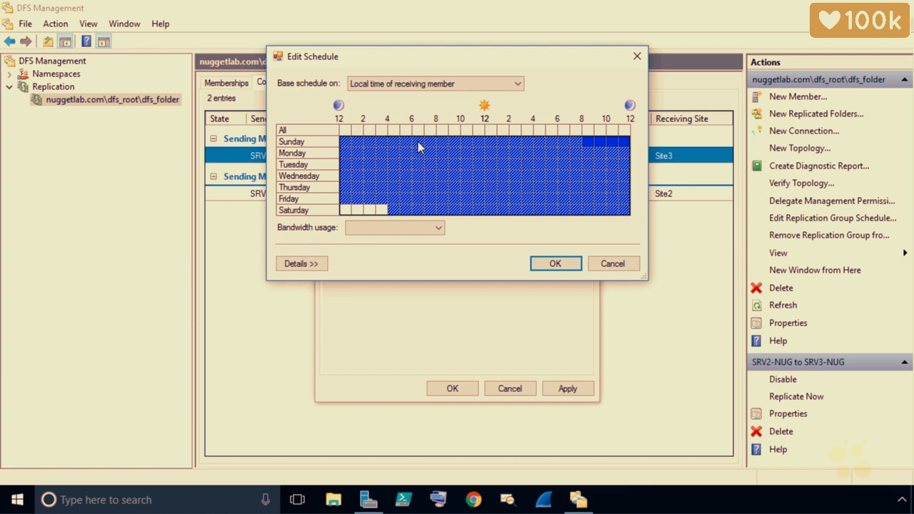
drag(419, 143, 461, 141)
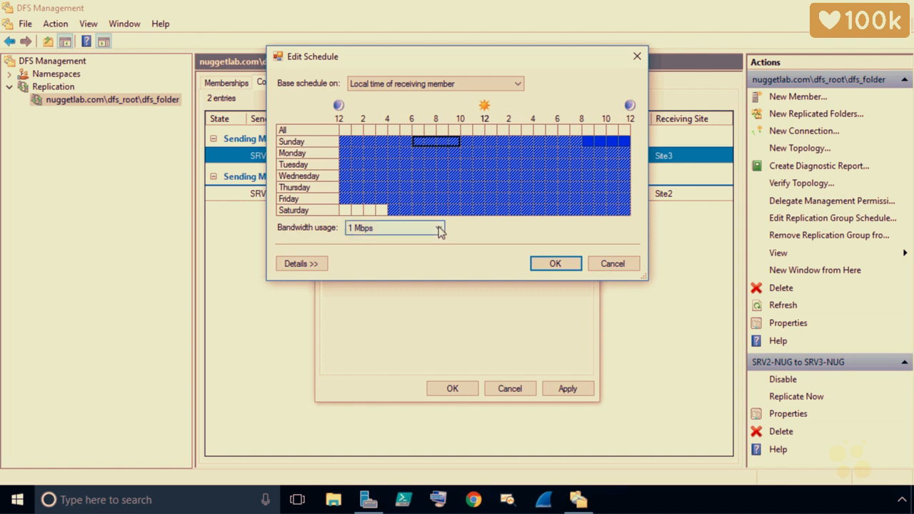
click(439, 226)
click(366, 250)
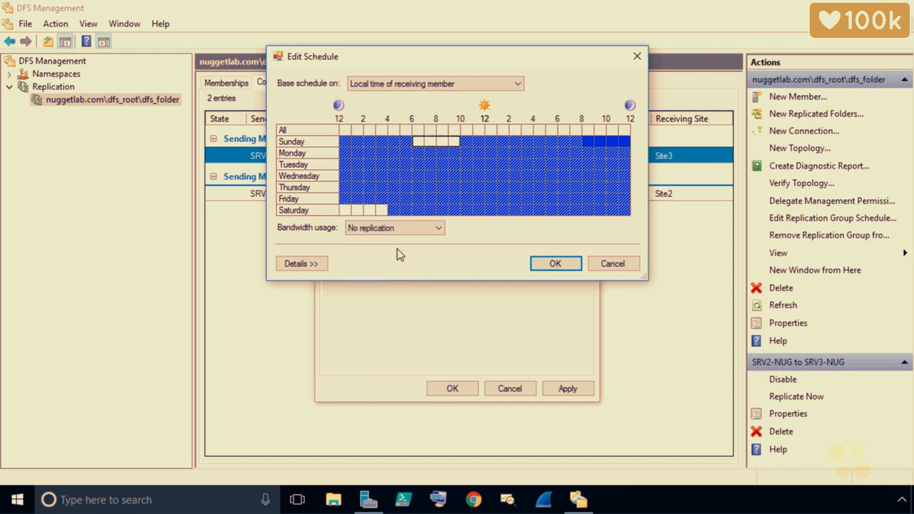
click(561, 264)
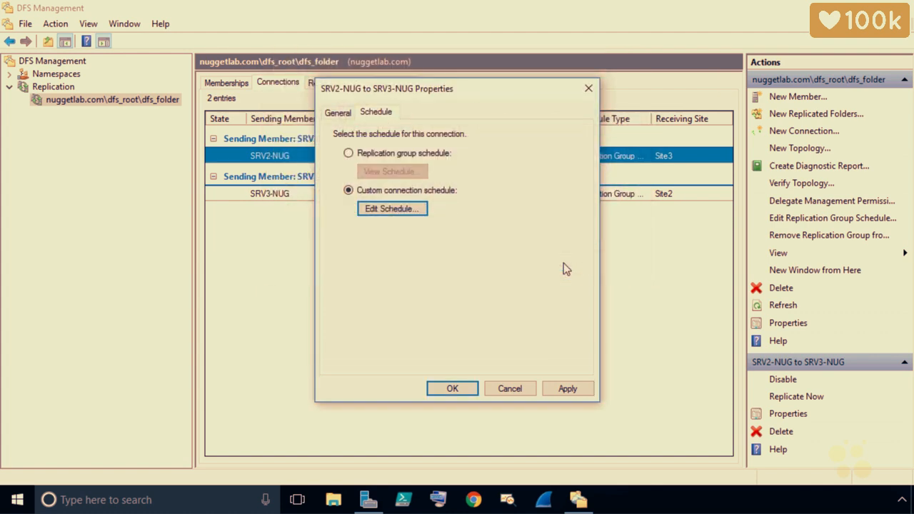
click(452, 389)
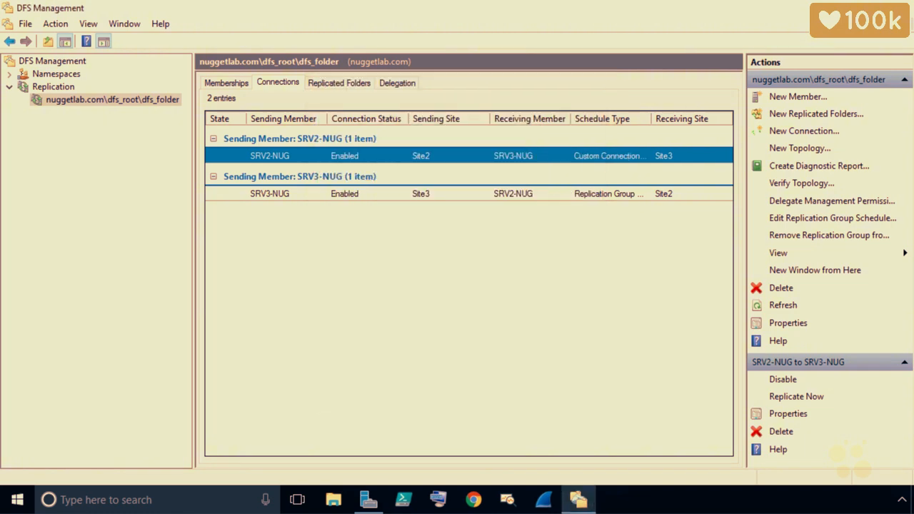
drag(580, 131, 632, 131)
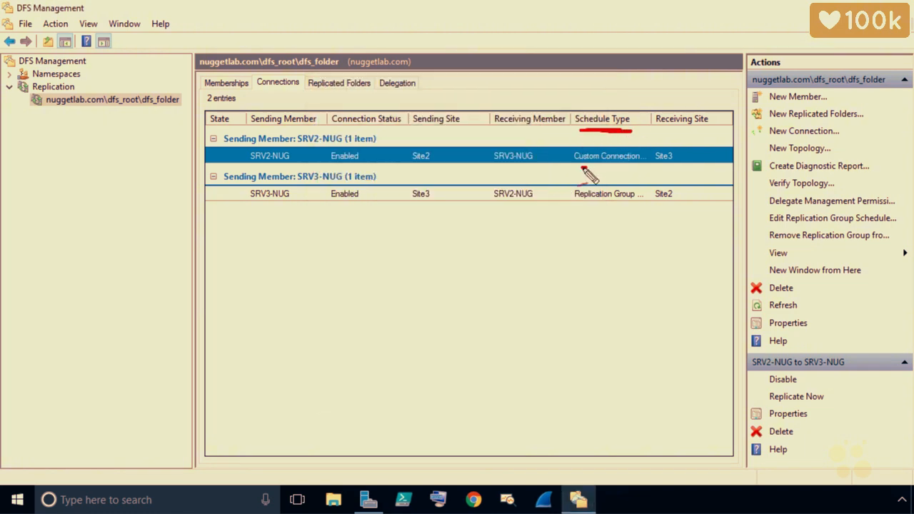
mouse_move(583, 168)
mouse_down()
mouse_move(560, 162)
mouse_move(596, 169)
mouse_up()
drag(697, 127, 677, 146)
drag(678, 133, 692, 145)
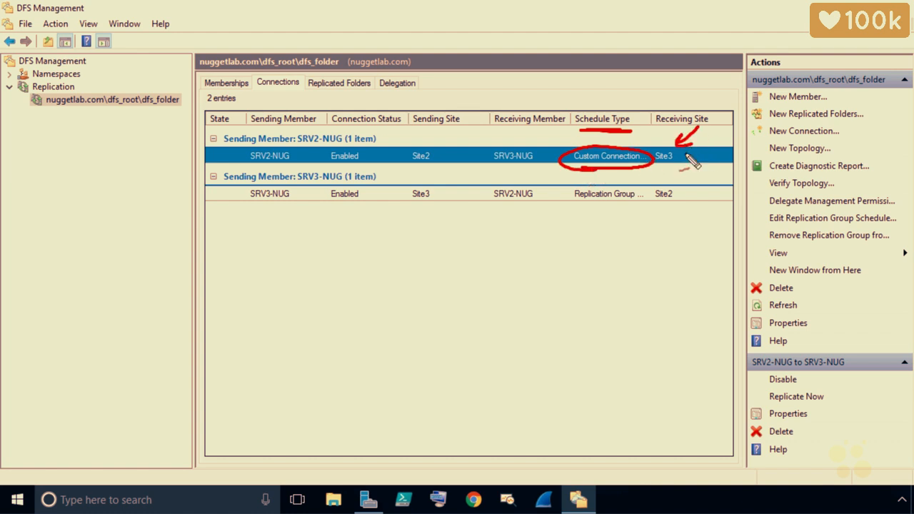
key(Escape)
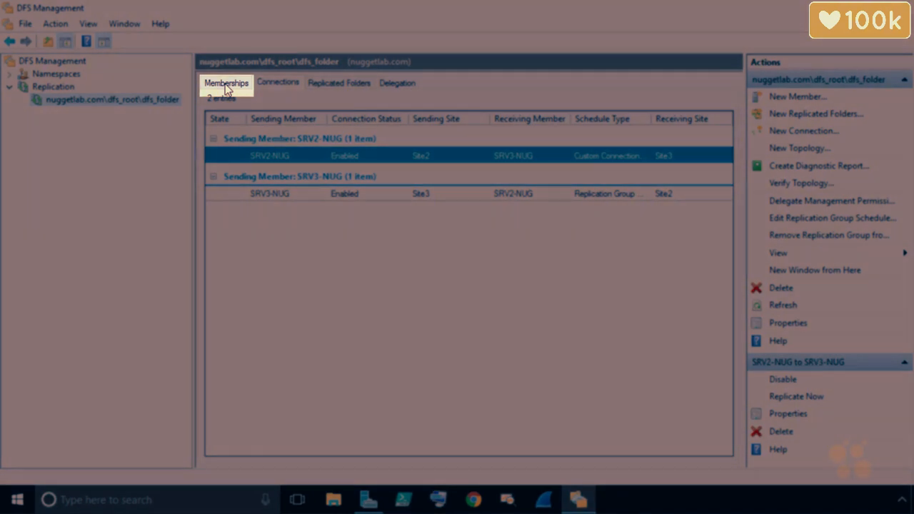
- Examine the staging path and quota in the SRV2-NUG membership properties of DFS_Folder, and close them without changes
click(226, 85)
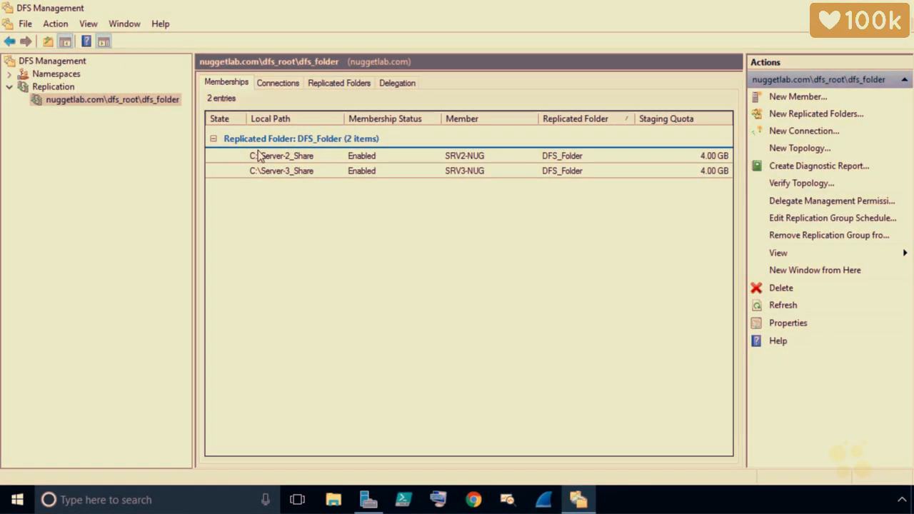
right_click(362, 158)
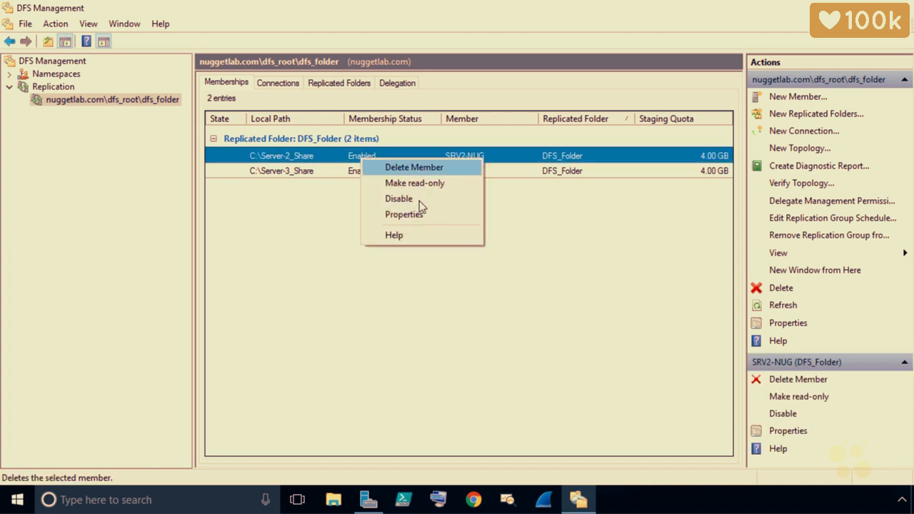
click(431, 214)
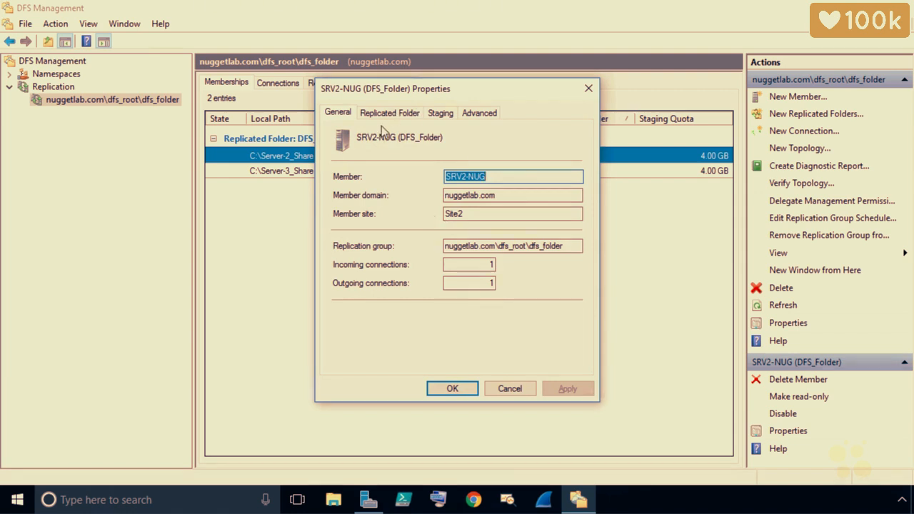
click(441, 114)
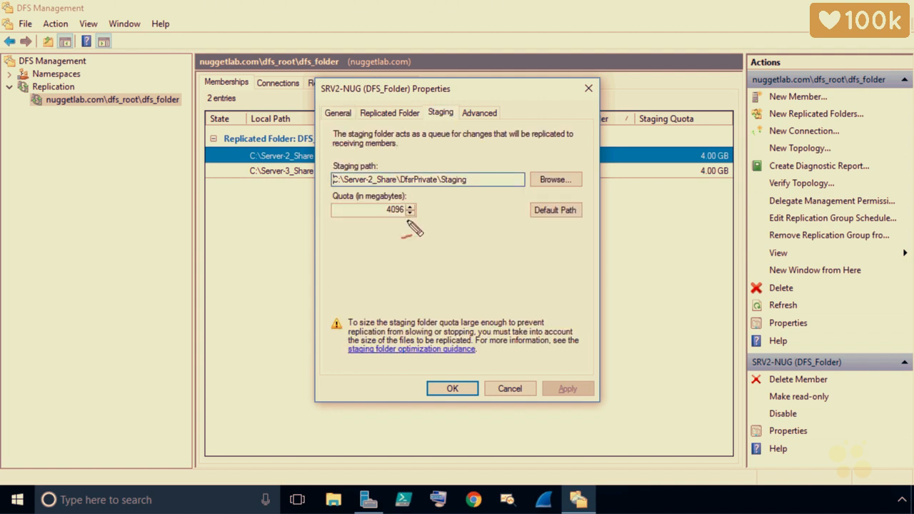
mouse_move(393, 243)
mouse_down()
mouse_move(332, 200)
mouse_move(420, 203)
mouse_move(430, 214)
mouse_up()
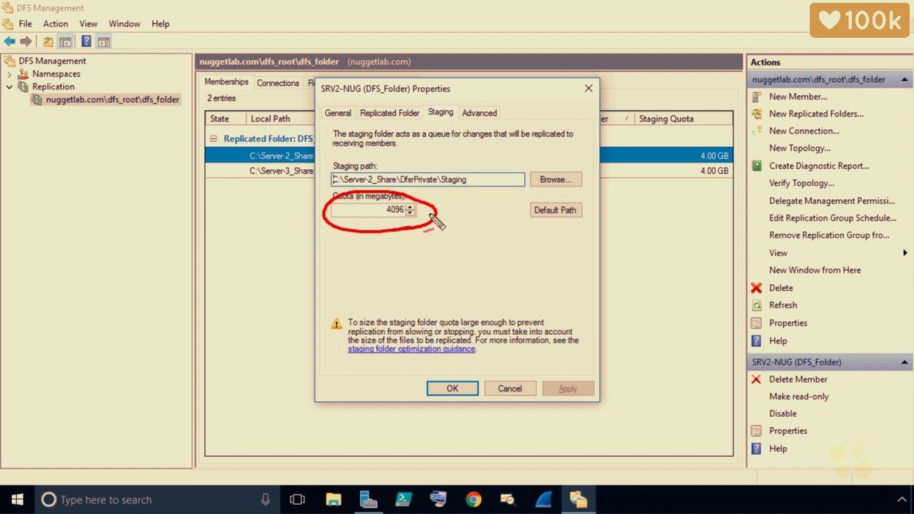
drag(499, 148, 477, 170)
drag(476, 161, 488, 170)
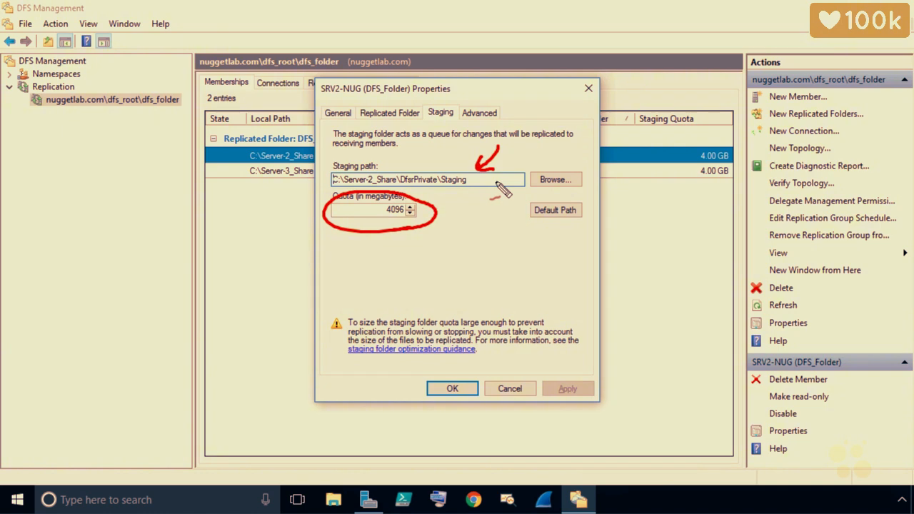
key(Escape)
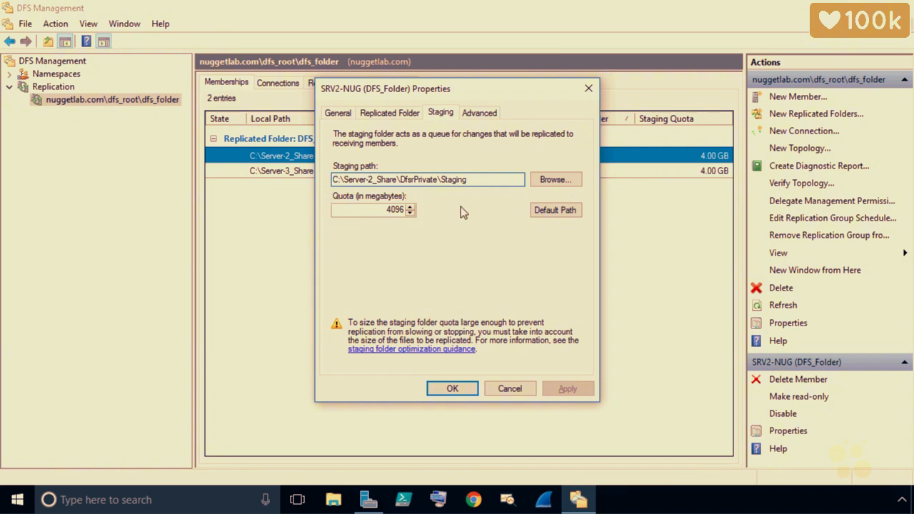
click(510, 389)
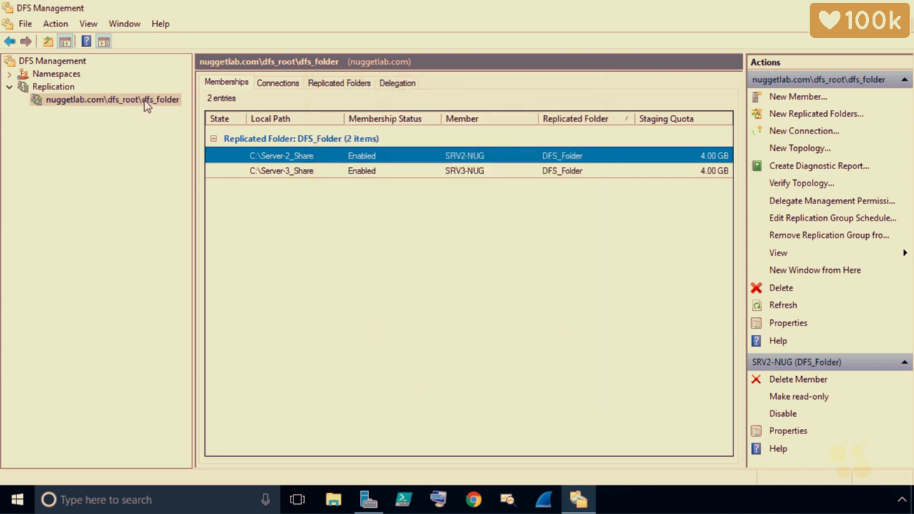
- Review the SRV2-NUG to SRV3-NUG connection's schedule options, and switch its remote differential compression (RDC) off and back on
click(282, 85)
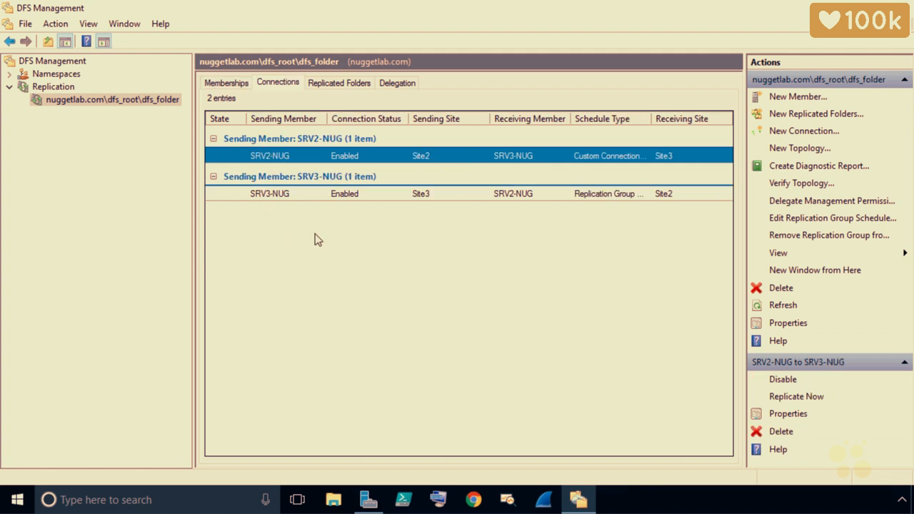
right_click(288, 161)
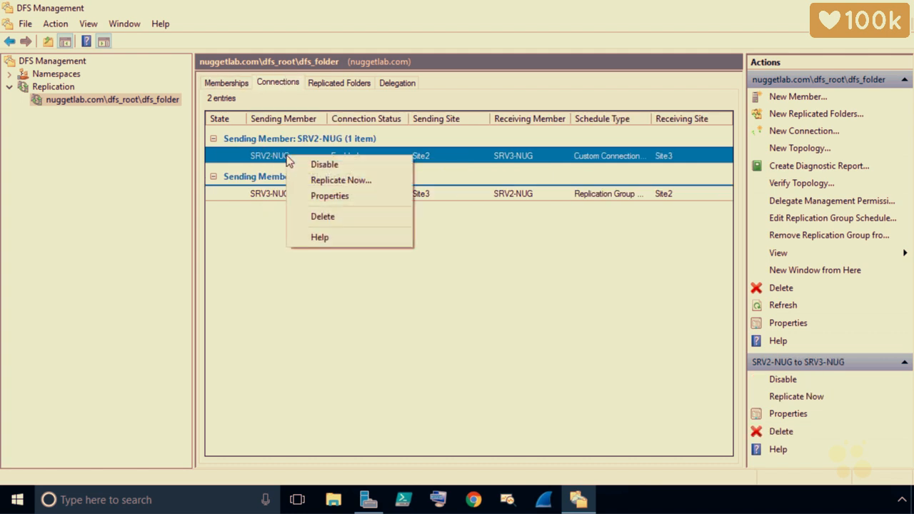
click(366, 195)
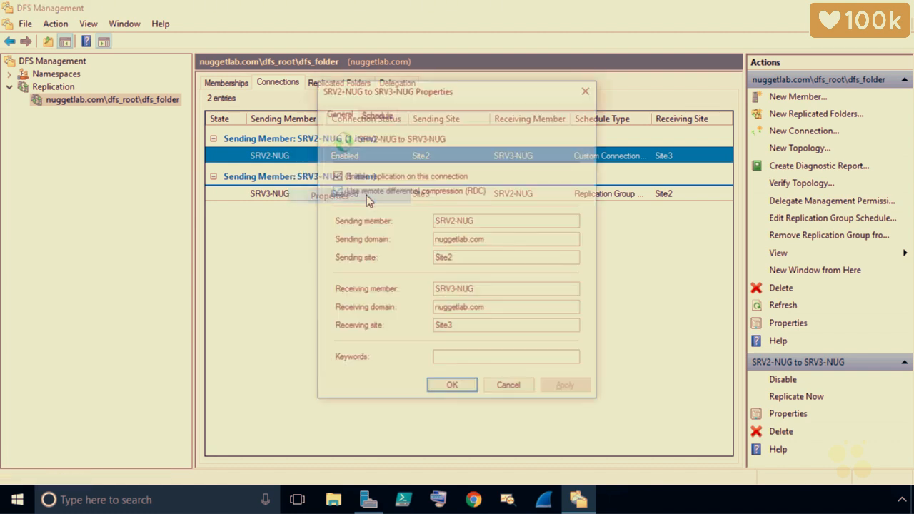
click(377, 113)
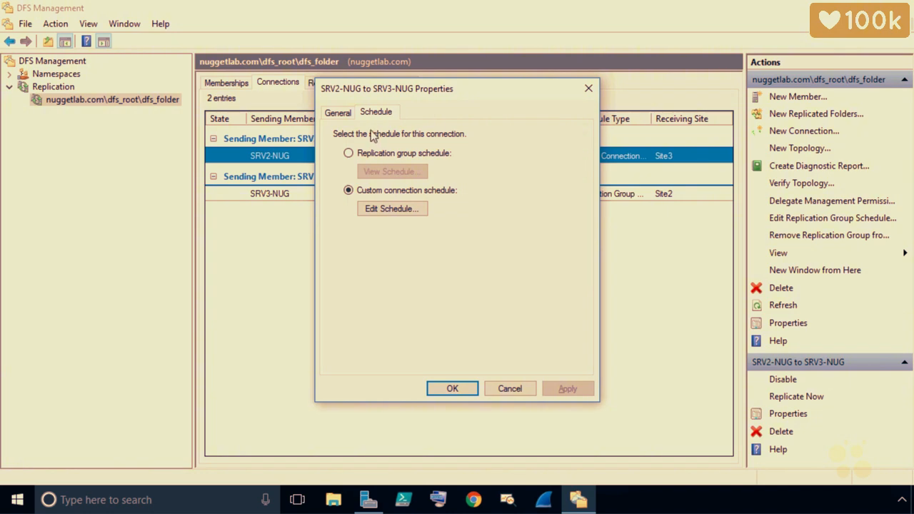
click(337, 113)
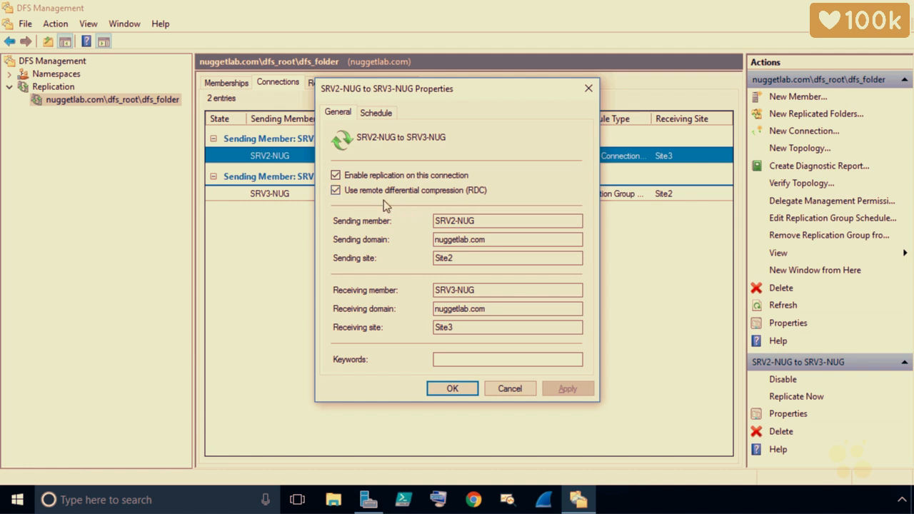
click(429, 191)
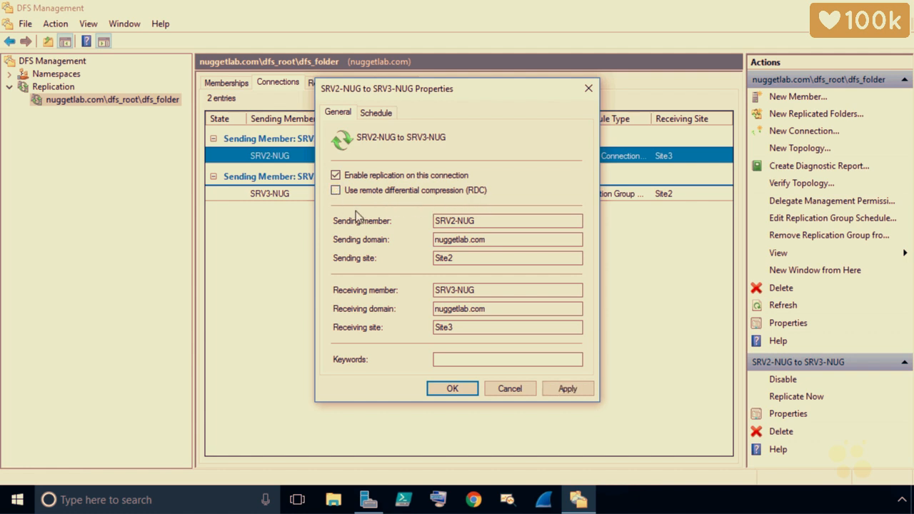
click(337, 191)
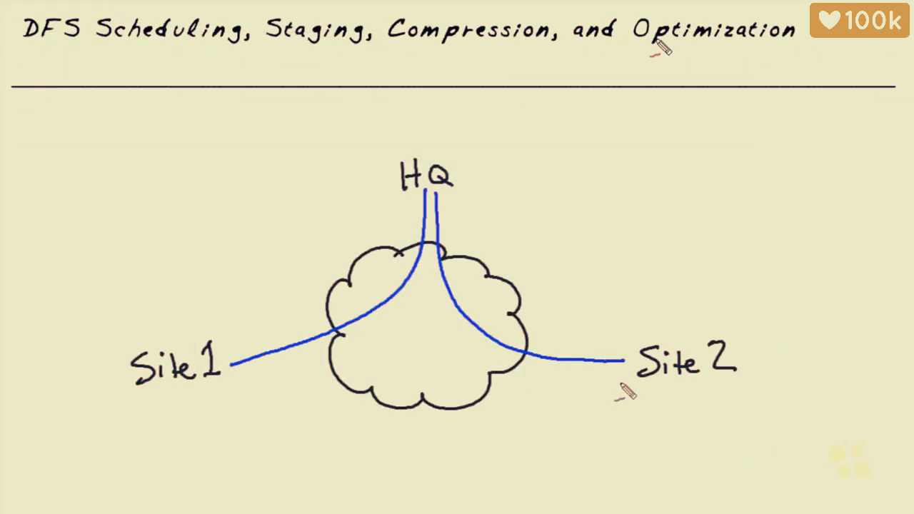
mouse_move(655, 52)
mouse_down()
mouse_move(636, 57)
mouse_move(786, 26)
mouse_move(691, 72)
mouse_up()
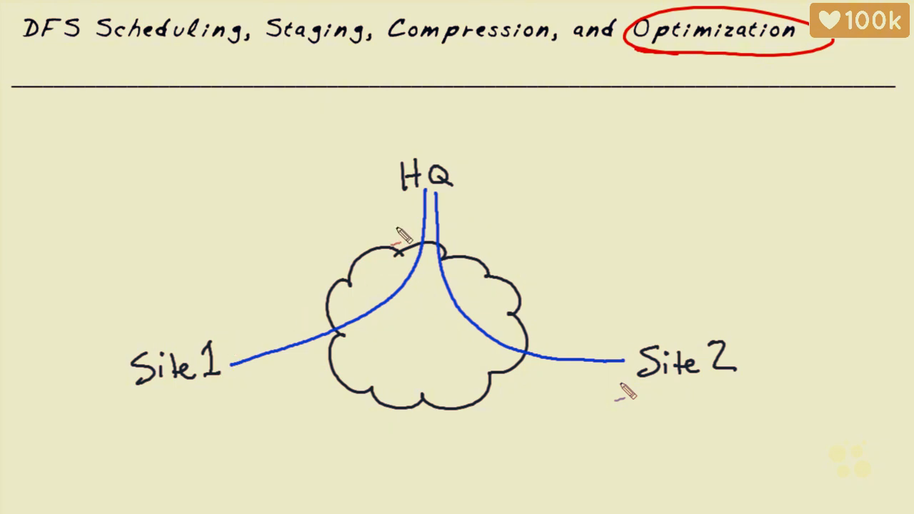
drag(704, 114, 728, 92)
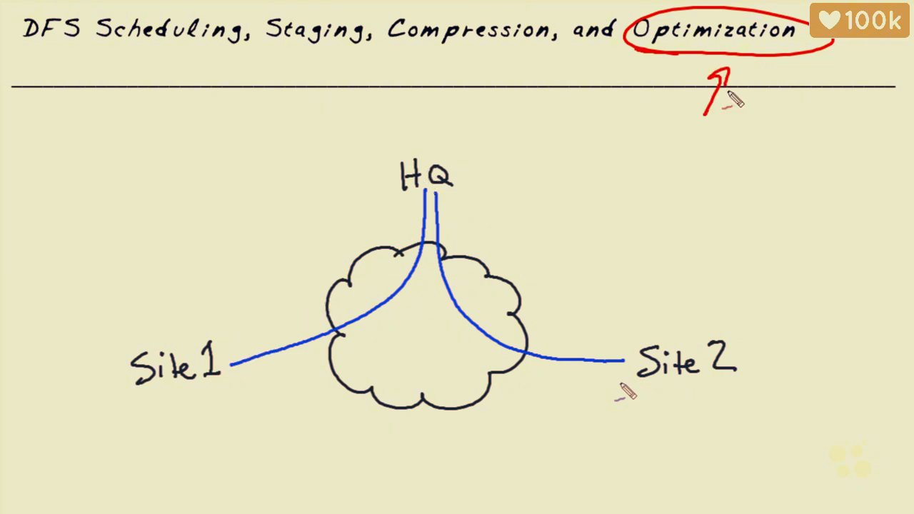